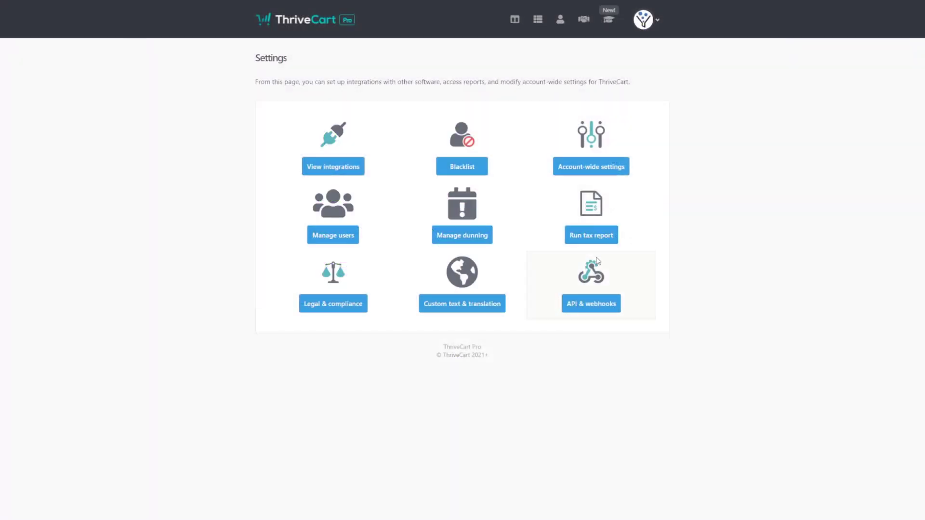
Open the API keys settings in ThriveCart and start the ThriveCart connection from Fluent Connect in WordPress
{"action": "left_click", "coordinate": [597, 310]}
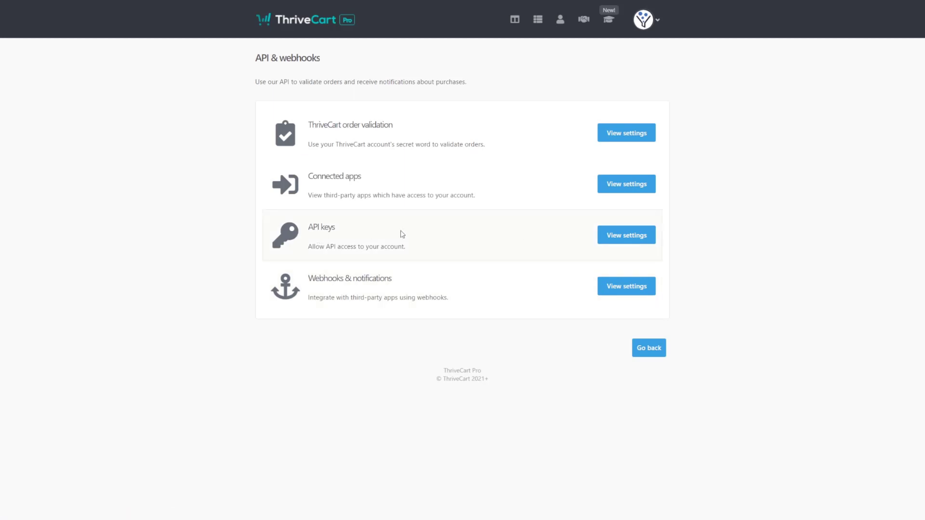
{"action": "left_click", "coordinate": [636, 239]}
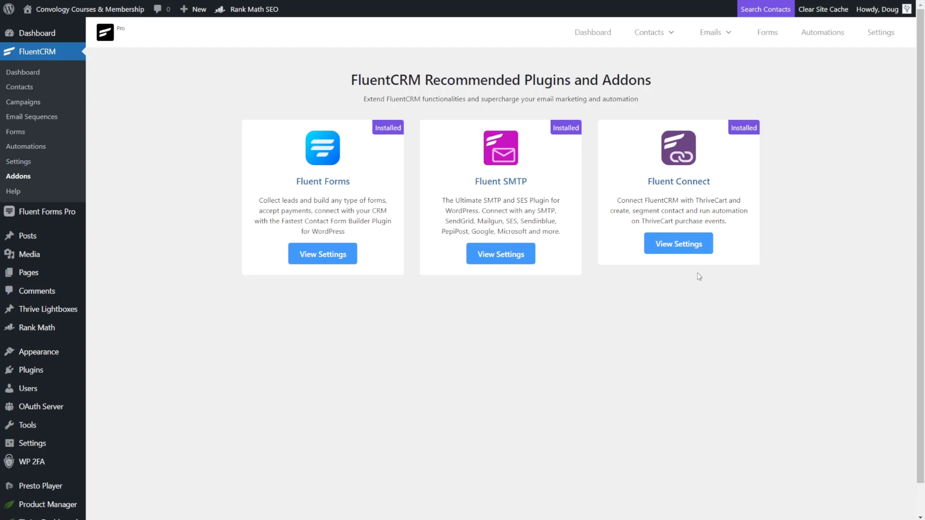
{"action": "left_click", "coordinate": [684, 245]}
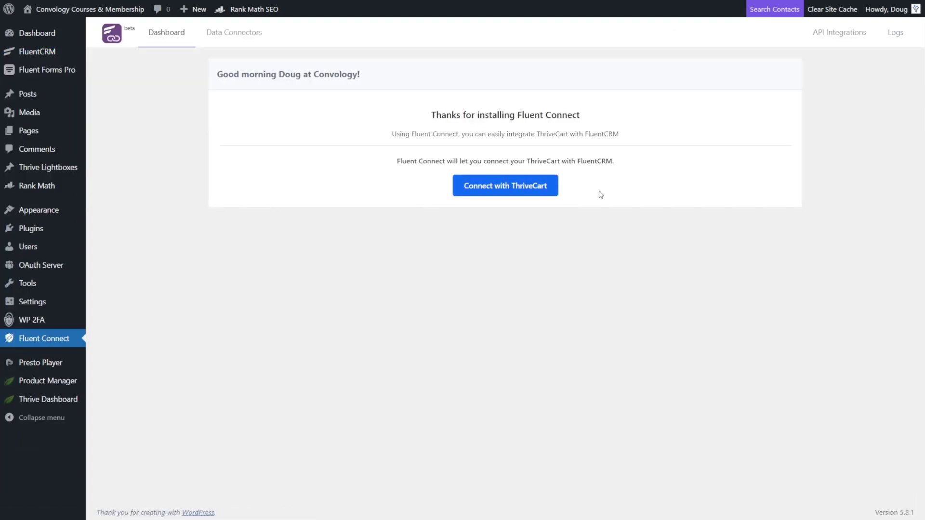
{"action": "left_click", "coordinate": [524, 191]}
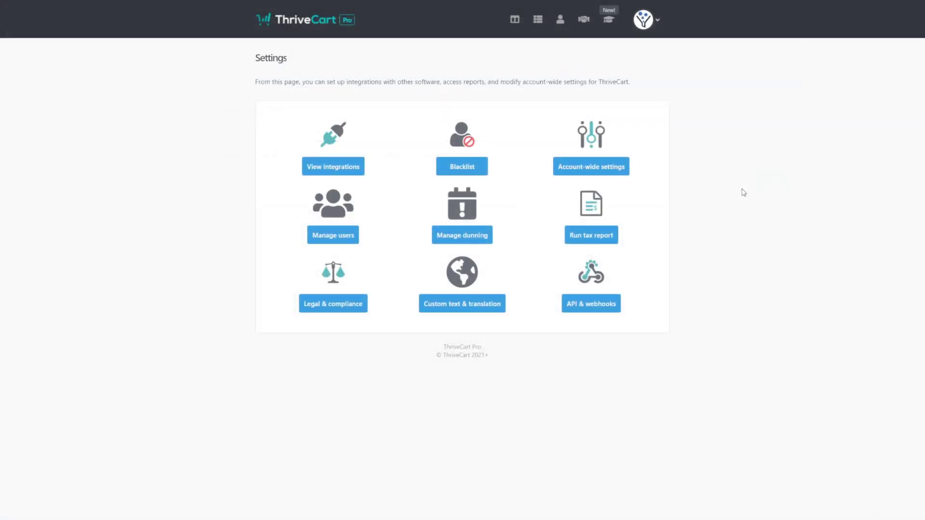
Switch to ThriveCart's webhook notifications settings and fill in a webhook named FluentCRM with the copied webhook URL
{"action": "left_click", "coordinate": [591, 304]}
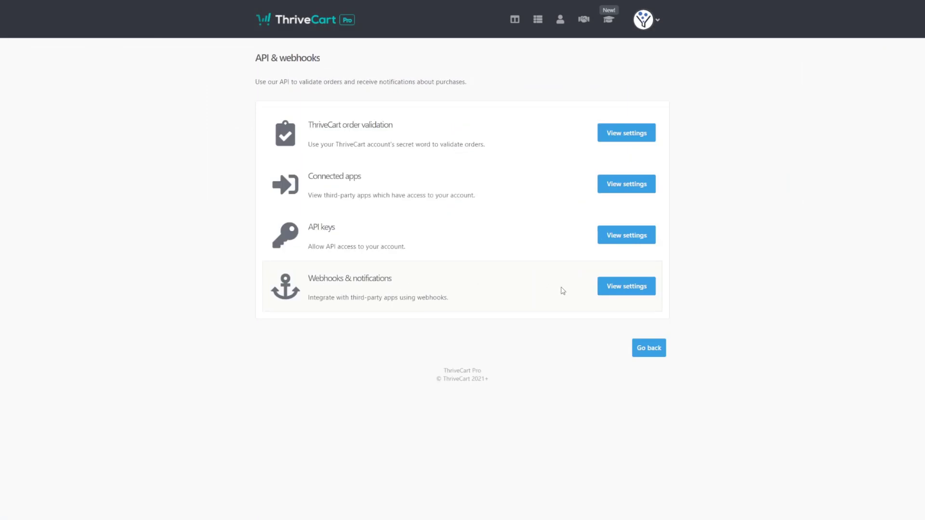
{"action": "left_click", "coordinate": [626, 290]}
{"action": "scroll", "coordinate": [356, 389], "scroll_direction": "down", "scroll_amount": 1}
{"action": "left_click", "coordinate": [356, 388]}
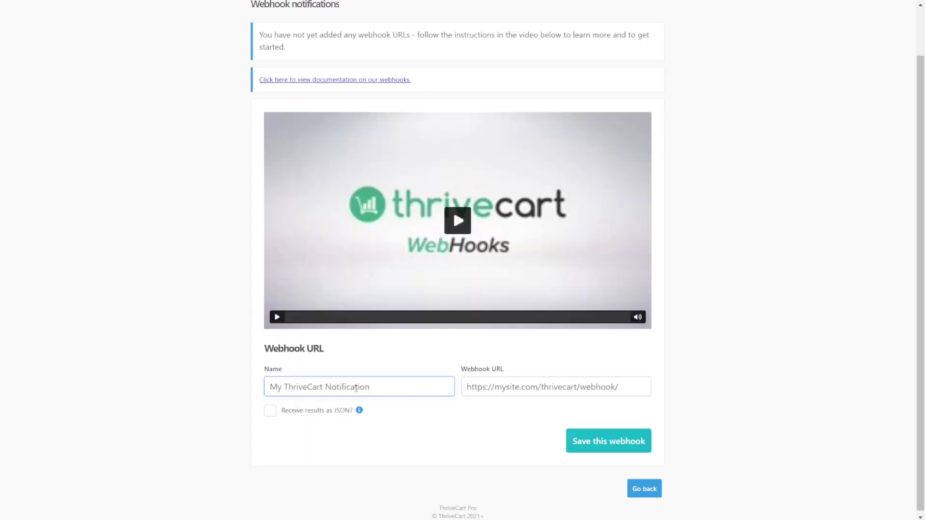
{"action": "type", "text": "FluentCRM"}
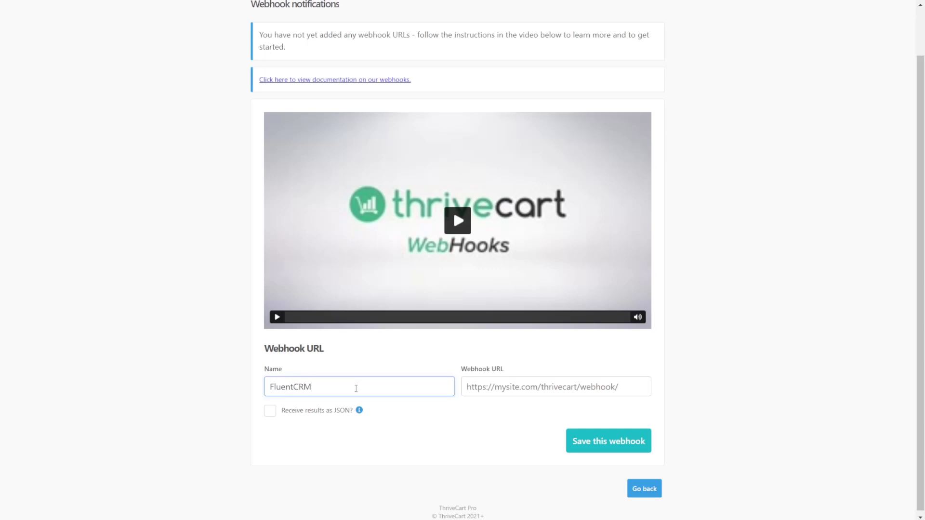
{"action": "left_click", "coordinate": [490, 390]}
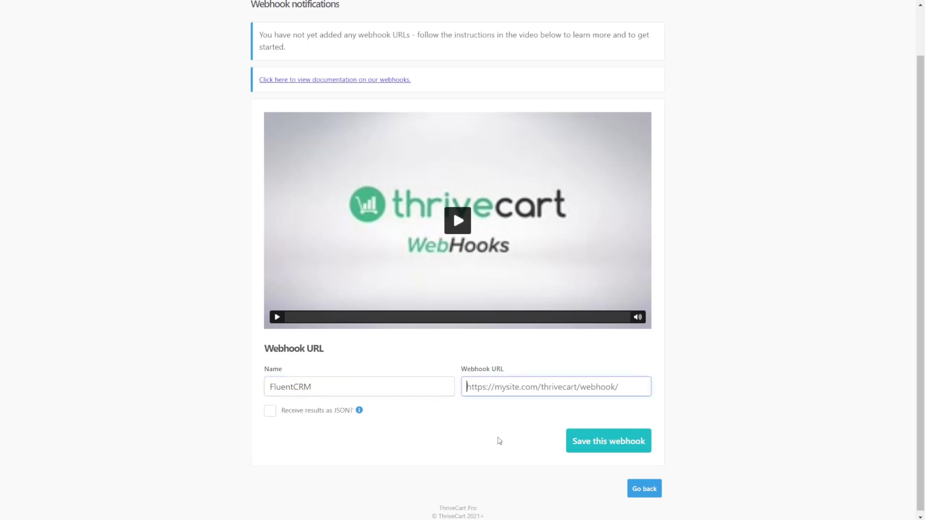
{"action": "key", "text": "ctrl+v"}
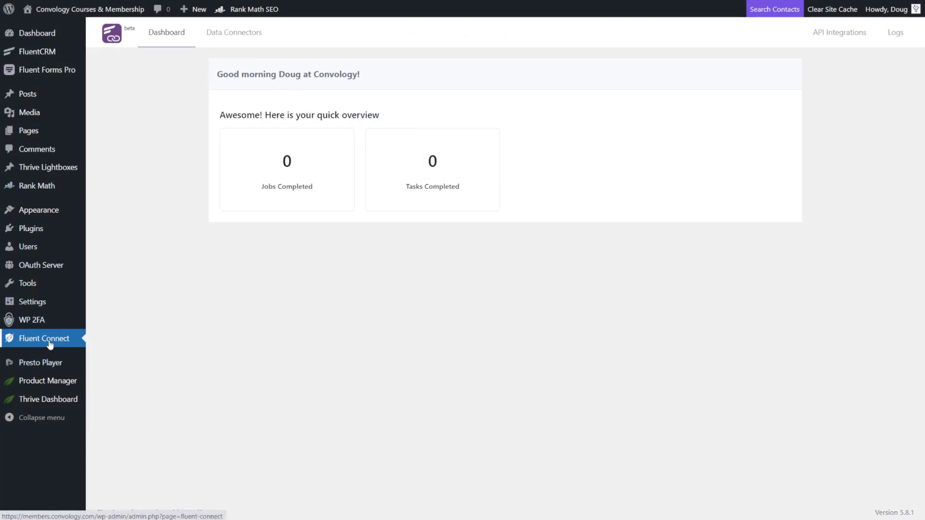
Switch to Fluent Connect in WordPress and create a new data connector titled ThriveCart
{"action": "left_click", "coordinate": [249, 35]}
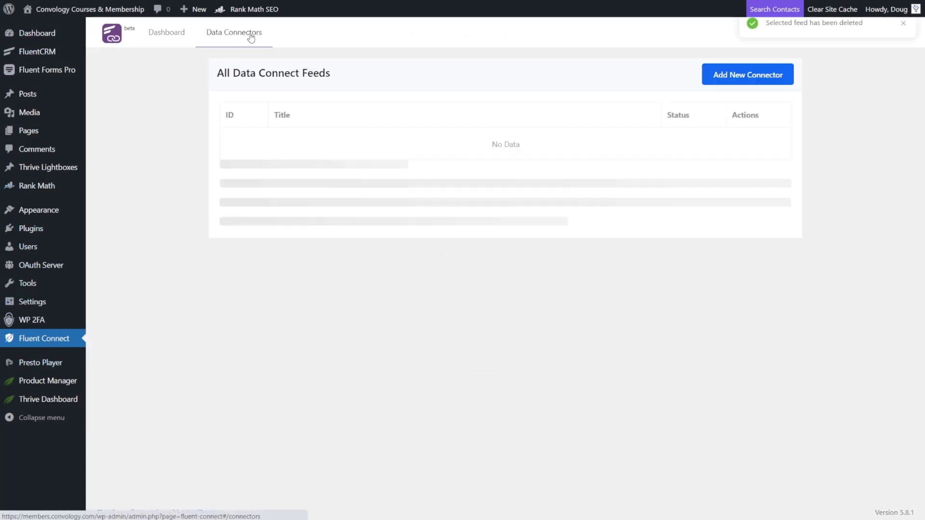
{"action": "left_click", "coordinate": [753, 75]}
{"action": "left_click", "coordinate": [265, 111]}
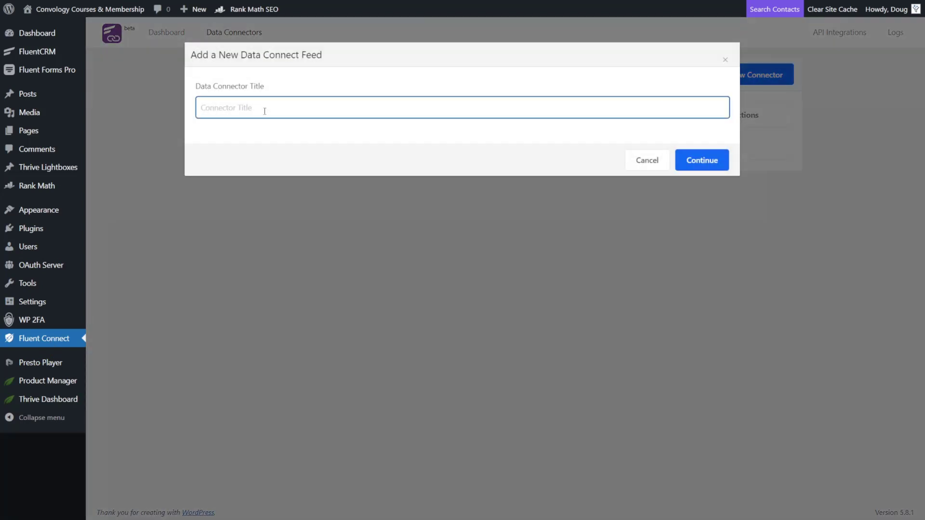
{"action": "type", "text": "ThriveCart"}
{"action": "left_click", "coordinate": [717, 163]}
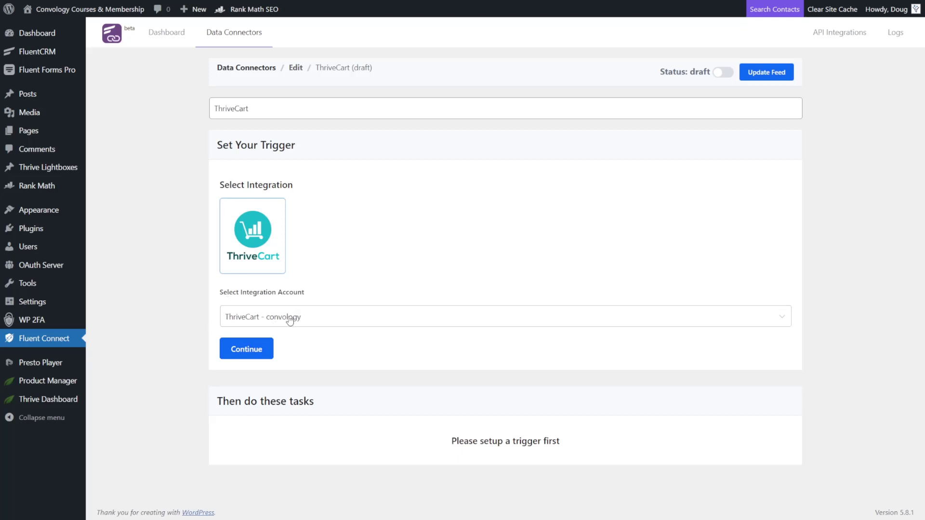
Confirm the ThriveCart integration account and set the trigger event to "Order success on ThriveCart"
{"action": "left_click", "coordinate": [264, 343]}
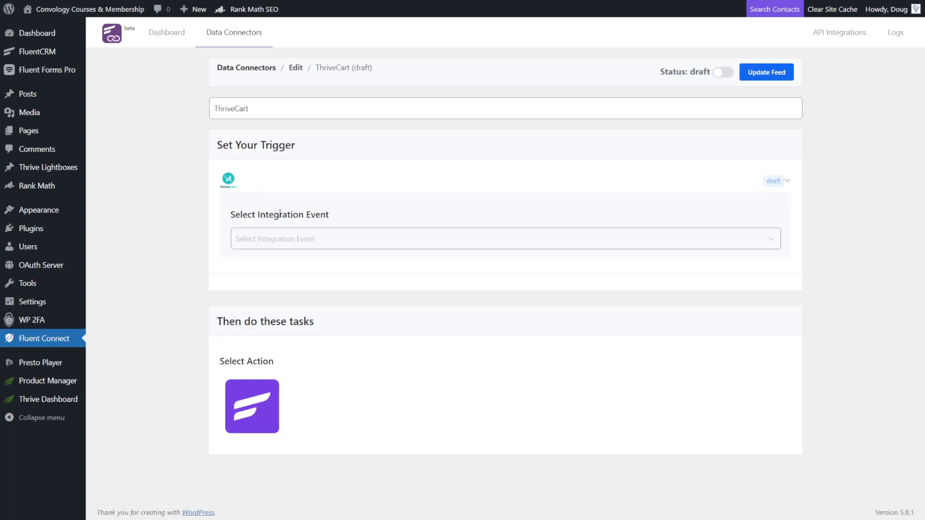
{"action": "left_click", "coordinate": [307, 247]}
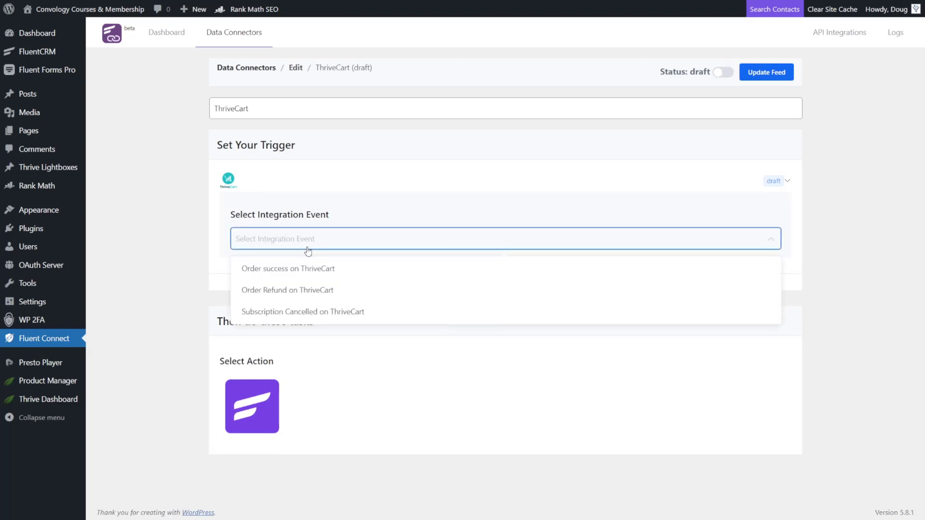
{"action": "left_click", "coordinate": [292, 268]}
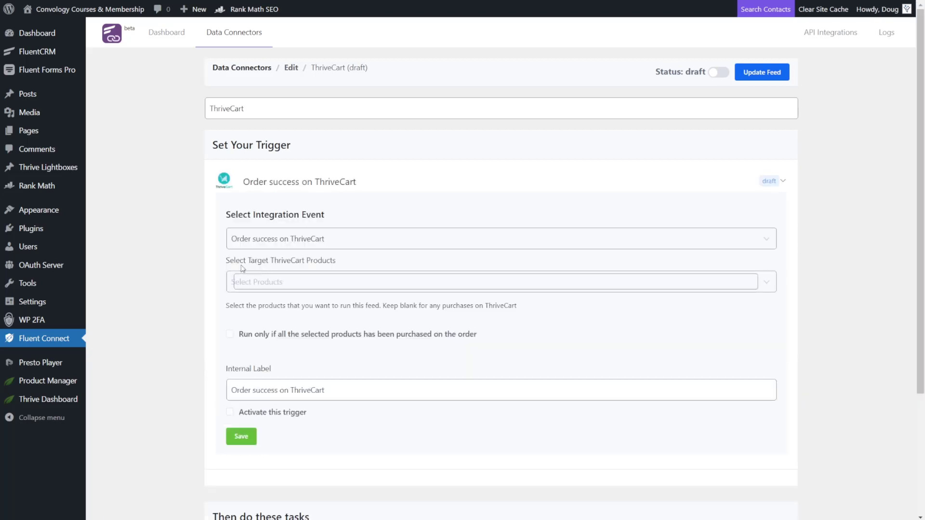
Choose Convology Pro as the trigger's target product and leave the requirement that all selected products be purchased off
{"action": "left_click", "coordinate": [244, 282]}
{"action": "scroll", "coordinate": [339, 381], "scroll_direction": "down", "scroll_amount": 3}
{"action": "scroll", "coordinate": [340, 384], "scroll_direction": "down", "scroll_amount": 2}
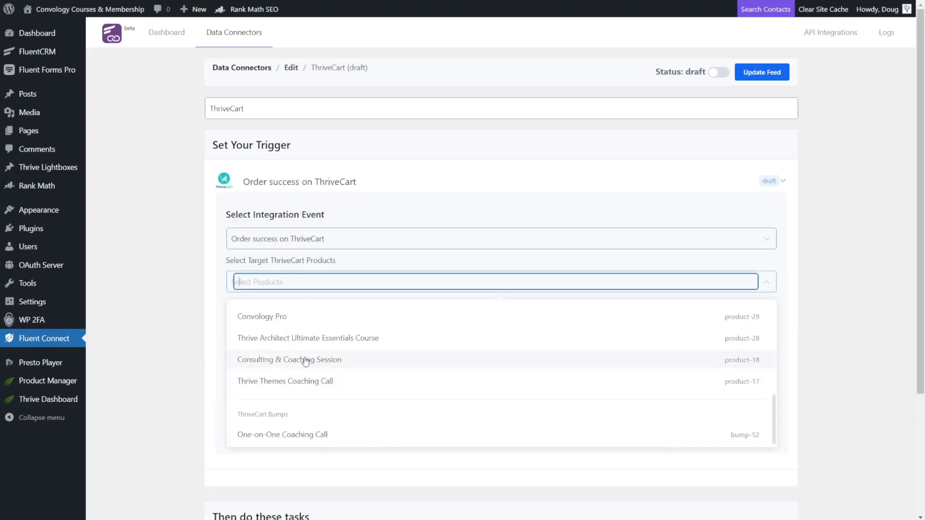
{"action": "scroll", "coordinate": [363, 360], "scroll_direction": "up", "scroll_amount": 3}
{"action": "scroll", "coordinate": [313, 347], "scroll_direction": "down", "scroll_amount": 2}
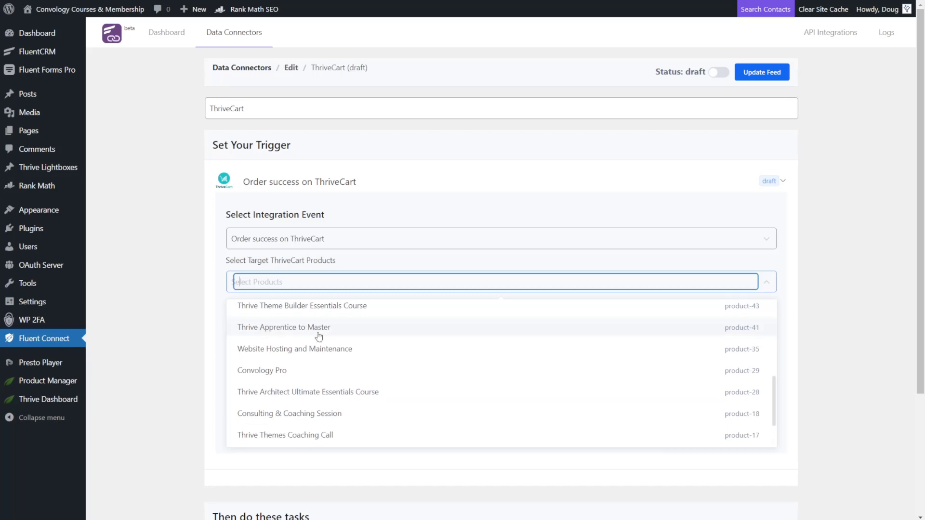
{"action": "scroll", "coordinate": [325, 340], "scroll_direction": "down", "scroll_amount": 3}
{"action": "scroll", "coordinate": [325, 340], "scroll_direction": "down", "scroll_amount": 2}
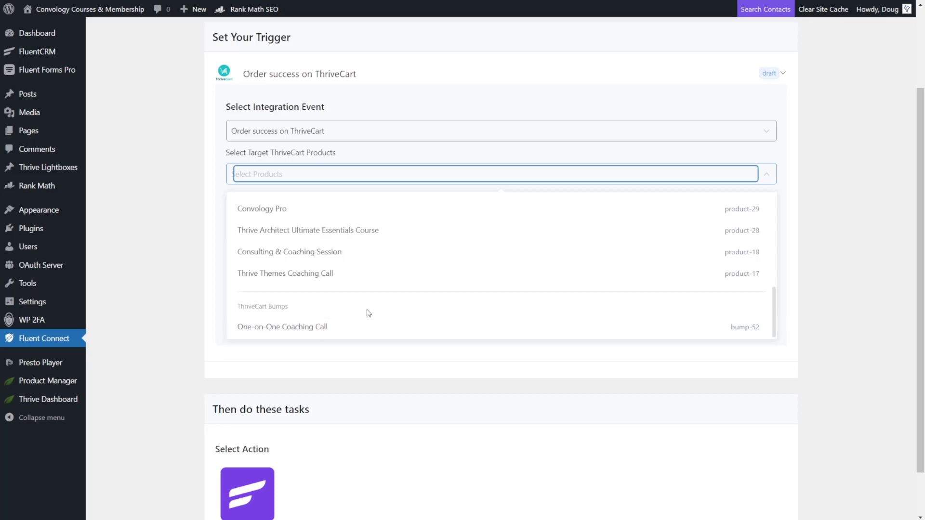
{"action": "scroll", "coordinate": [337, 287], "scroll_direction": "up", "scroll_amount": 3}
{"action": "left_click", "coordinate": [277, 269]}
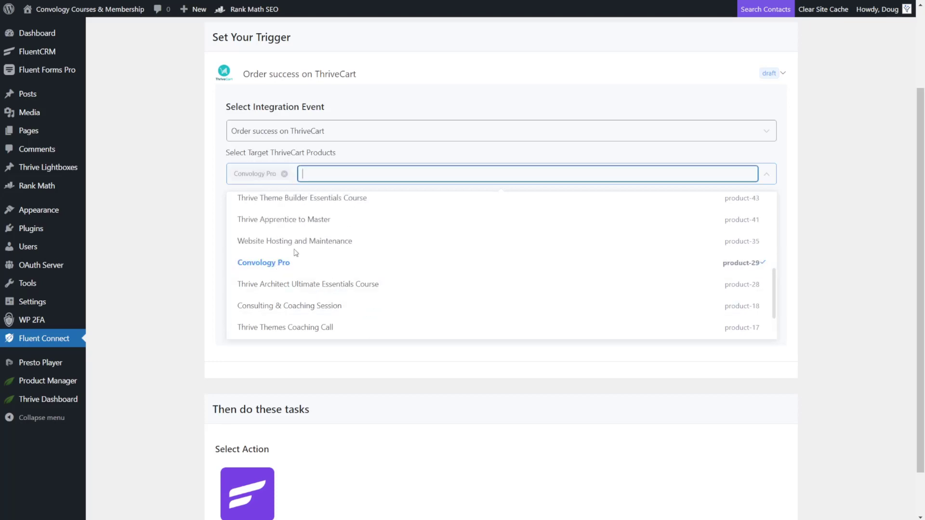
{"action": "left_click", "coordinate": [168, 215]}
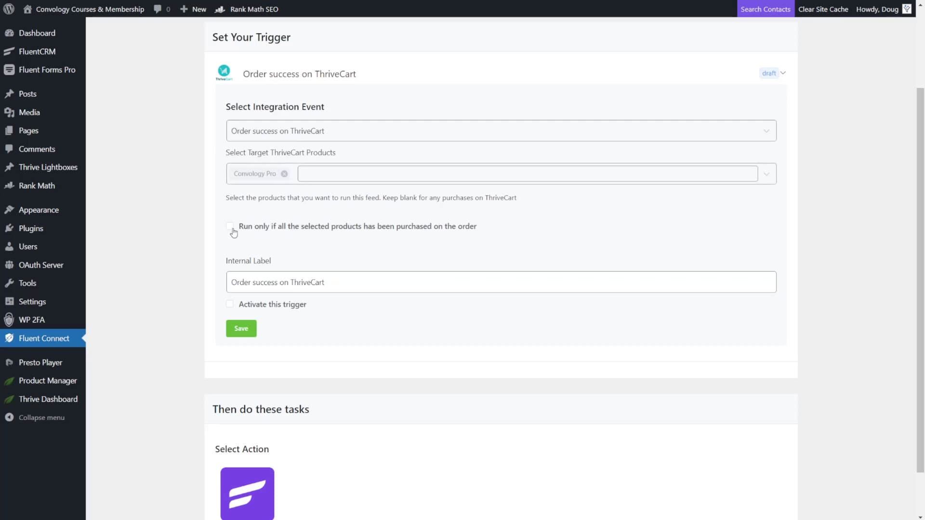
{"action": "left_click", "coordinate": [250, 234]}
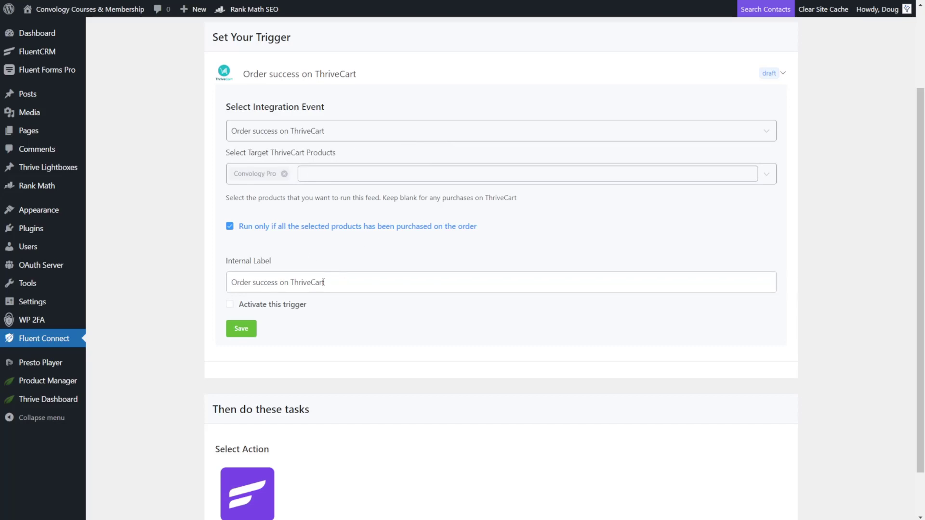
{"action": "left_click", "coordinate": [230, 227]}
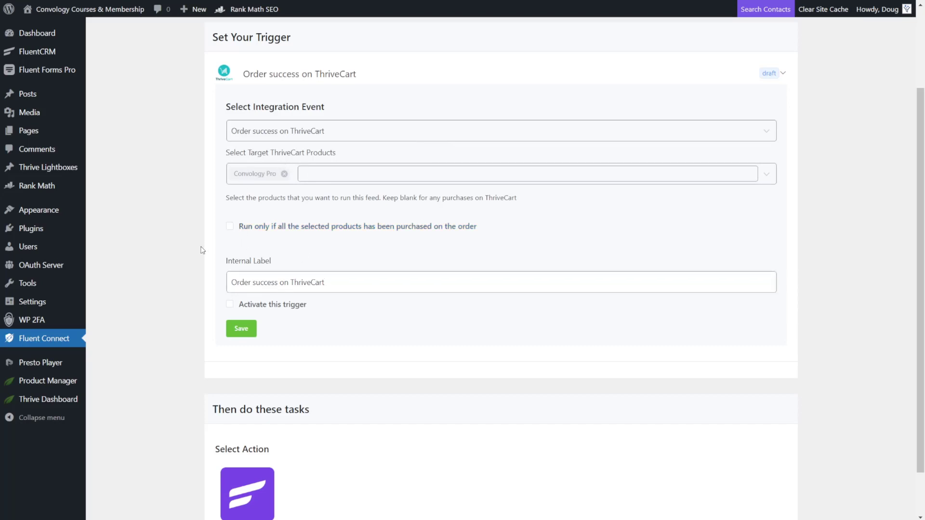
Set the trigger's internal label to "Purchased Convology Pro" and save the trigger as a draft
{"action": "left_click_drag", "start_coordinate": [333, 282], "coordinate": [195, 280]}
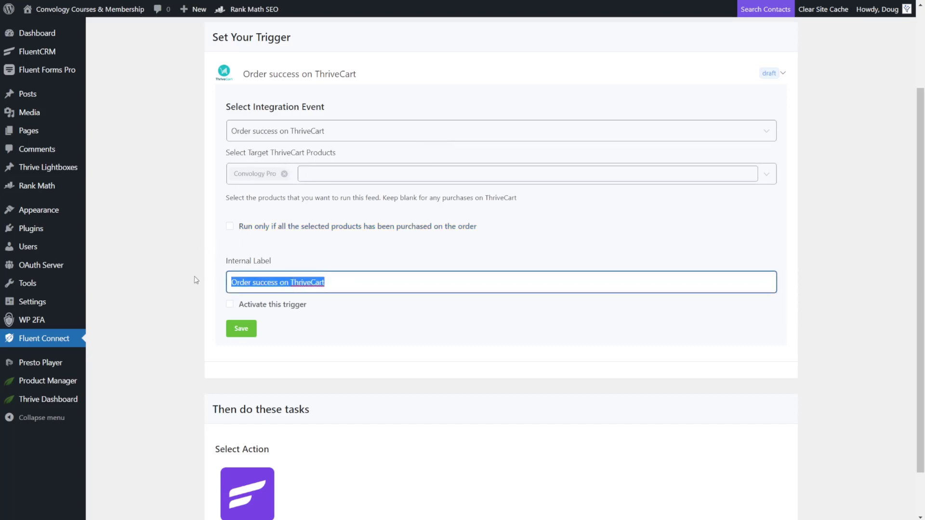
{"action": "type", "text": "Or"}
{"action": "key", "text": "BackSpace"}
{"action": "key", "text": "BackSpace"}
{"action": "type", "text": "P"}
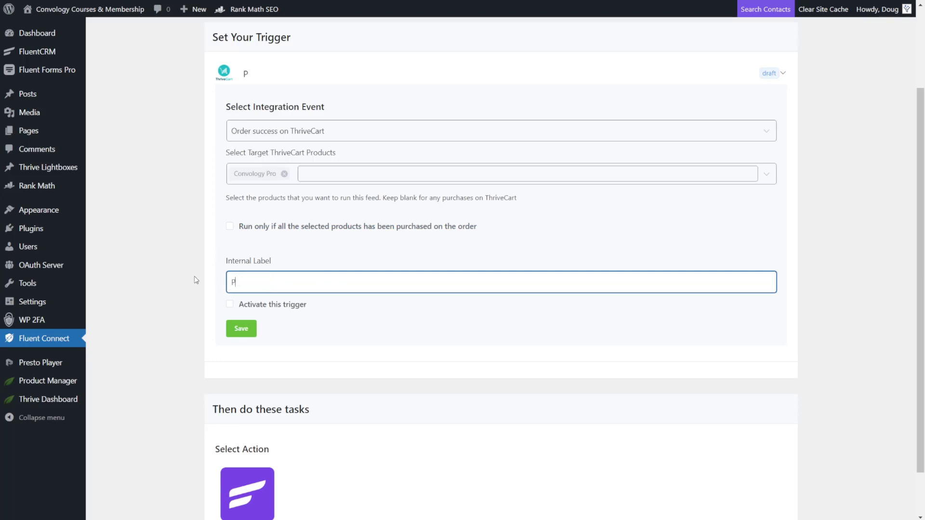
{"action": "type", "text": "urchased Convology Pro"}
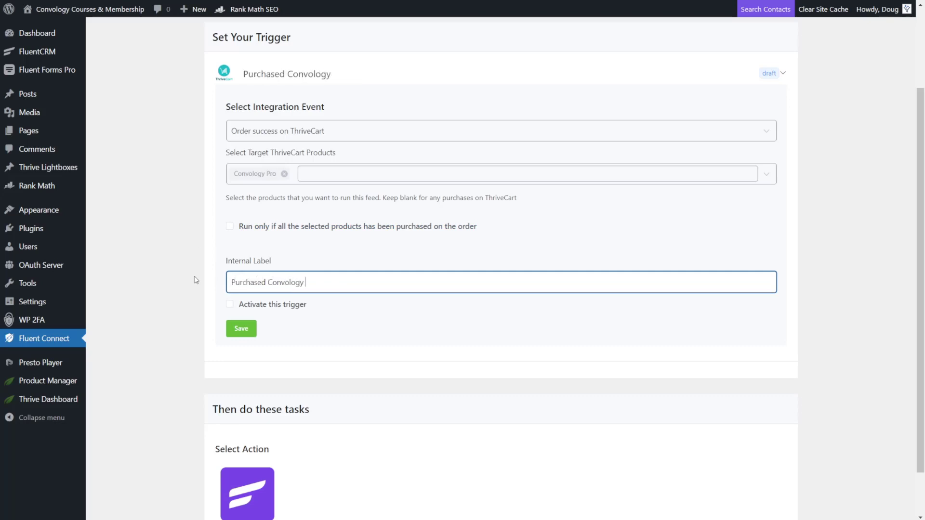
{"action": "left_click", "coordinate": [230, 305]}
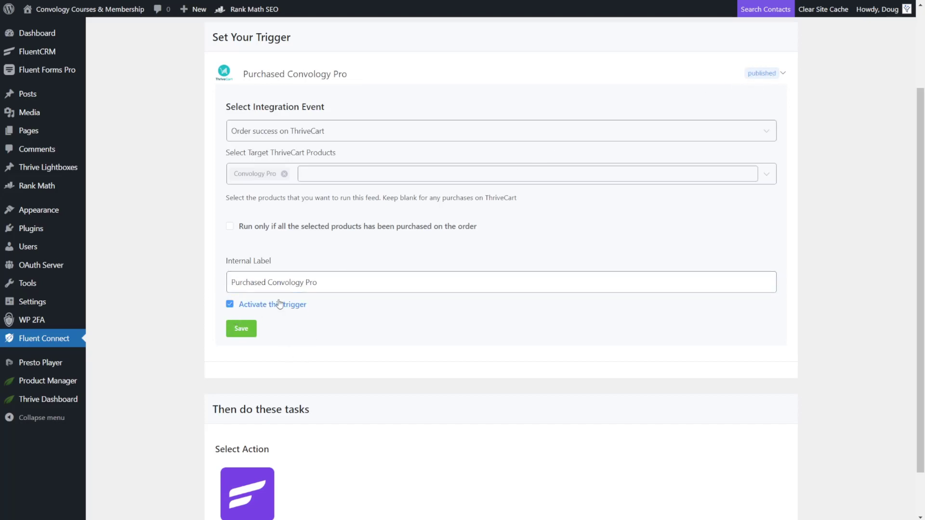
{"action": "left_click", "coordinate": [229, 304]}
{"action": "left_click", "coordinate": [243, 330]}
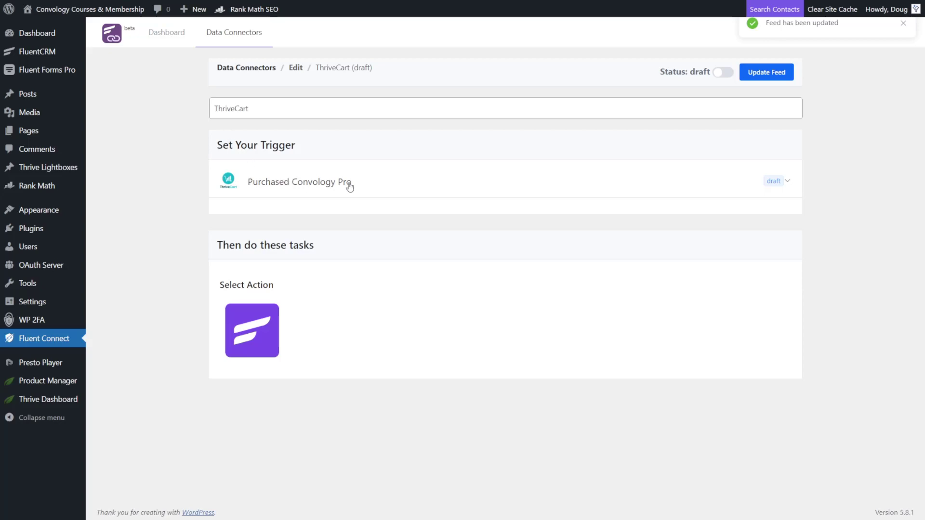
Reopen the "Purchased Convology Pro" trigger, activate it and save it
{"action": "left_click", "coordinate": [788, 183]}
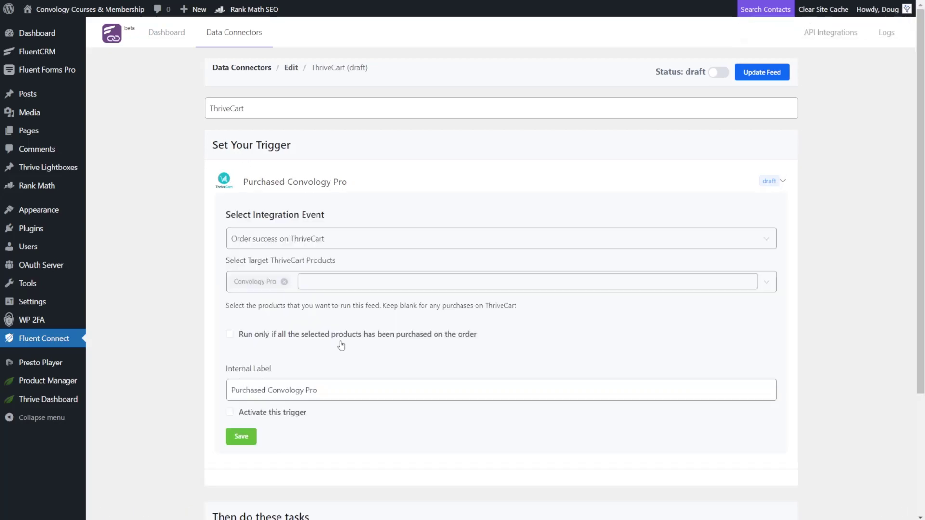
{"action": "left_click", "coordinate": [265, 417]}
{"action": "left_click", "coordinate": [244, 438]}
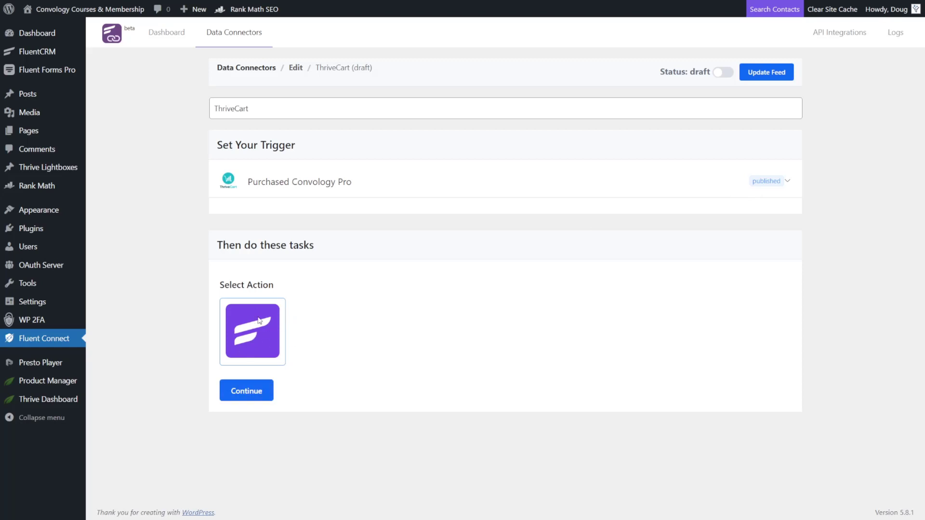
Add a FluentCRM task with the "Add Lists to FluentCRM Contact" event and assign the Convology Pro list
{"action": "left_click", "coordinate": [251, 393]}
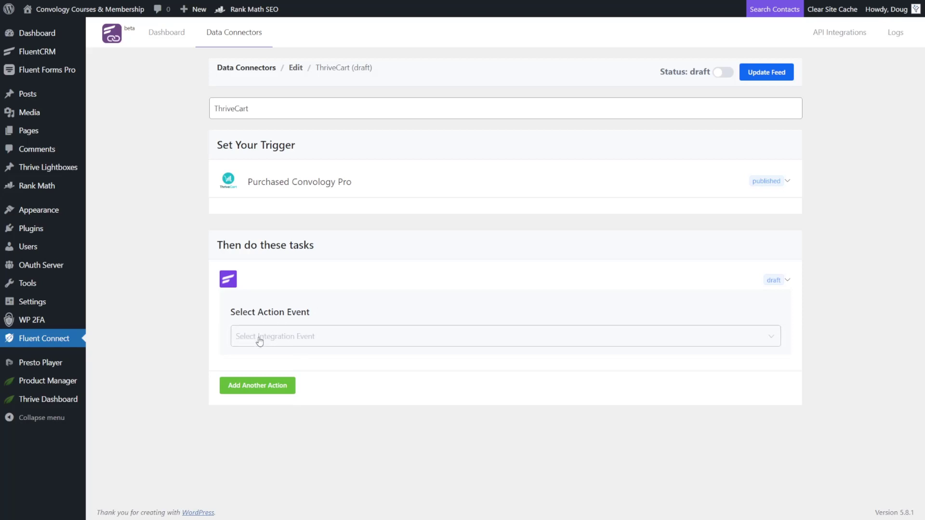
{"action": "left_click", "coordinate": [295, 340]}
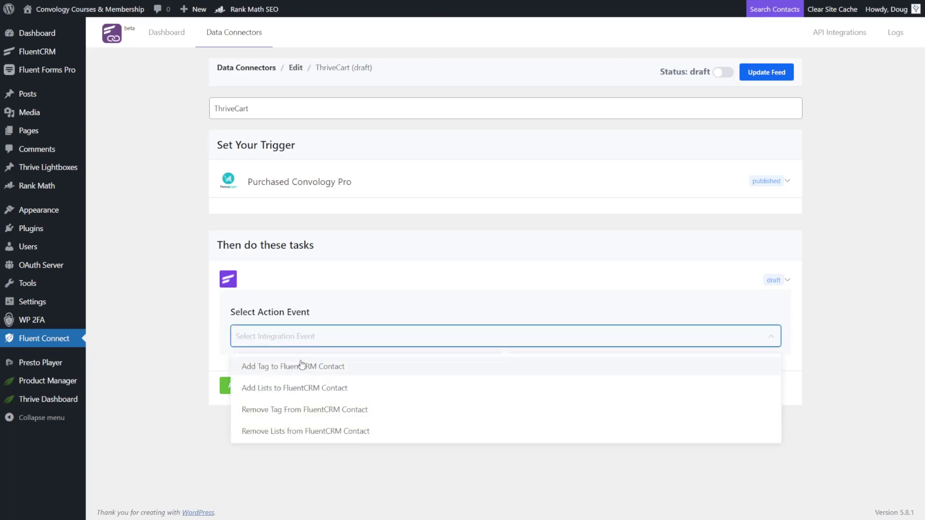
{"action": "left_click", "coordinate": [297, 395]}
{"action": "scroll", "coordinate": [259, 241], "scroll_direction": "down", "scroll_amount": 2}
{"action": "left_click", "coordinate": [261, 272]}
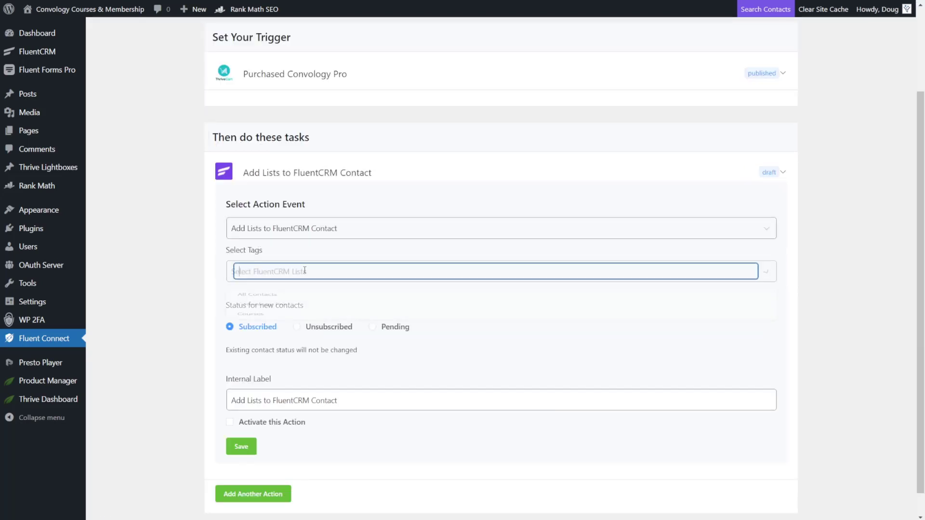
{"action": "left_click", "coordinate": [283, 325]}
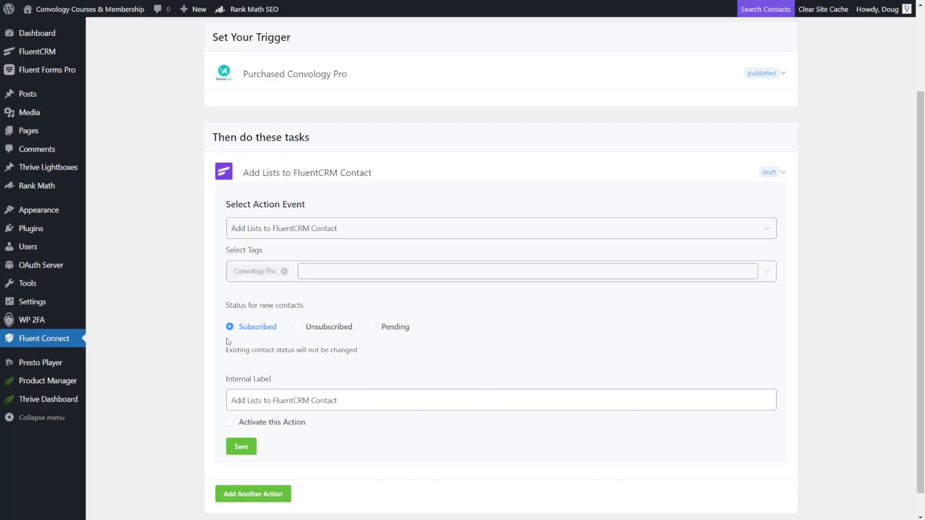
Set the FluentCRM task's internal label to "Add to Convology Pro List"
{"action": "scroll", "coordinate": [237, 333], "scroll_direction": "down", "scroll_amount": 1}
{"action": "left_click", "coordinate": [351, 377]}
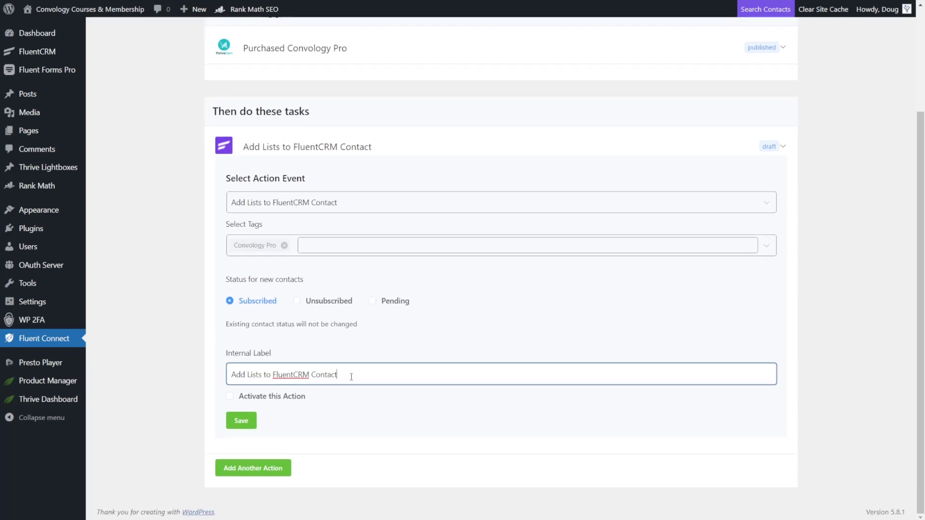
{"action": "left_click_drag", "start_coordinate": [351, 377], "coordinate": [221, 384]}
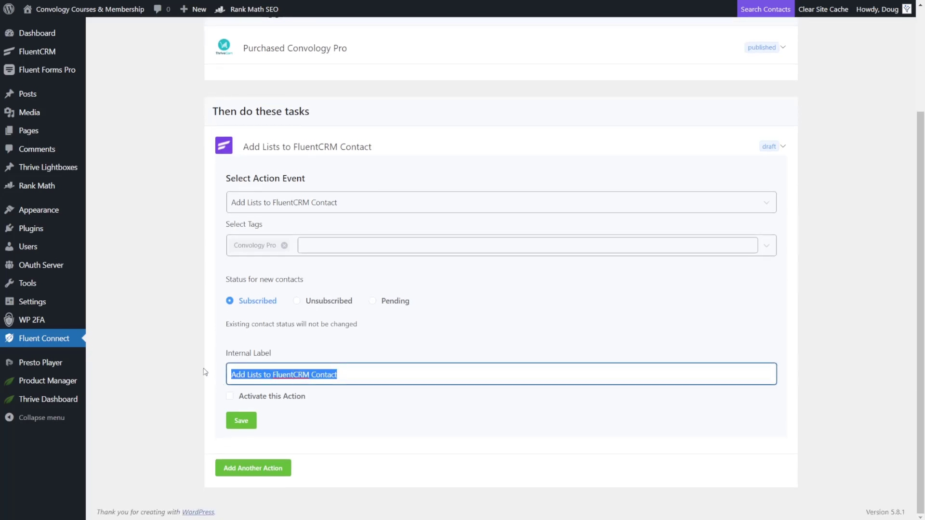
{"action": "type", "text": "Add "}
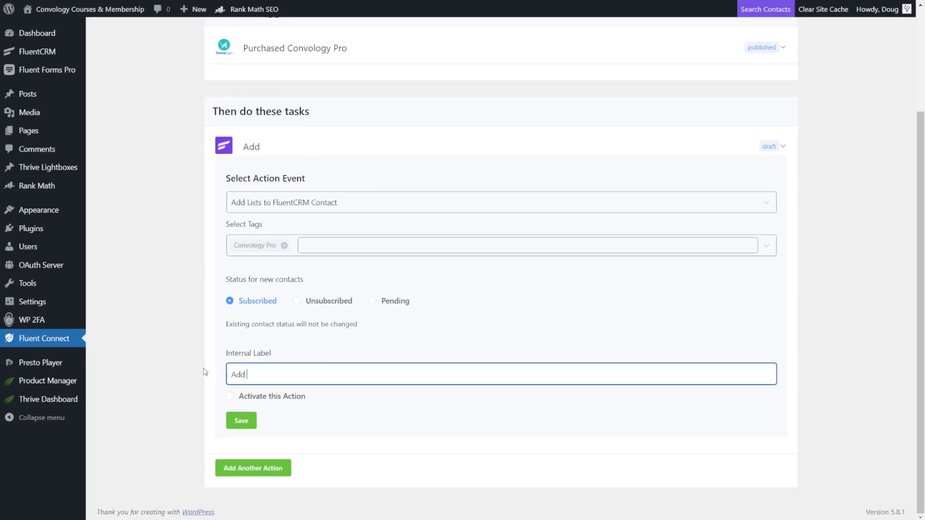
{"action": "type", "text": "to Convology Pro List"}
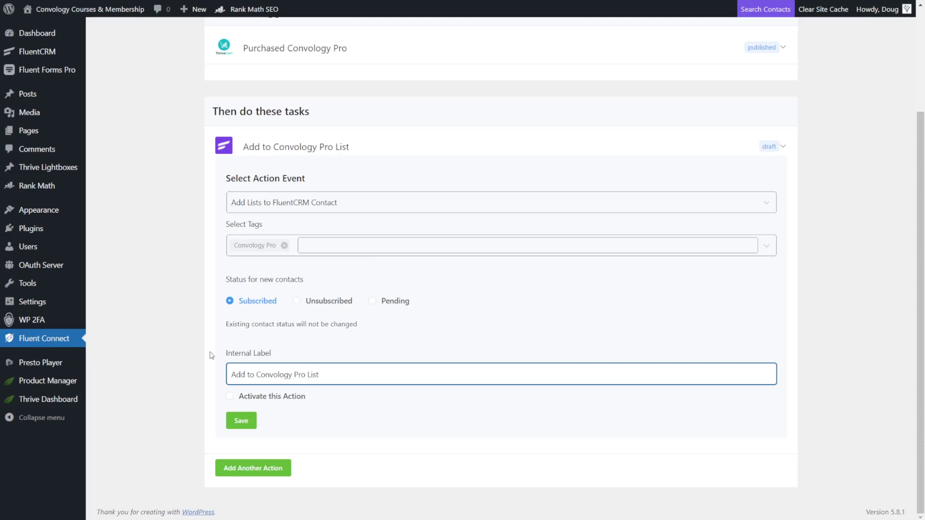
Activate and save the "Add to Convology Pro List" task, and switch the ThriveCart data connector's status from draft to published
{"action": "left_click", "coordinate": [231, 397]}
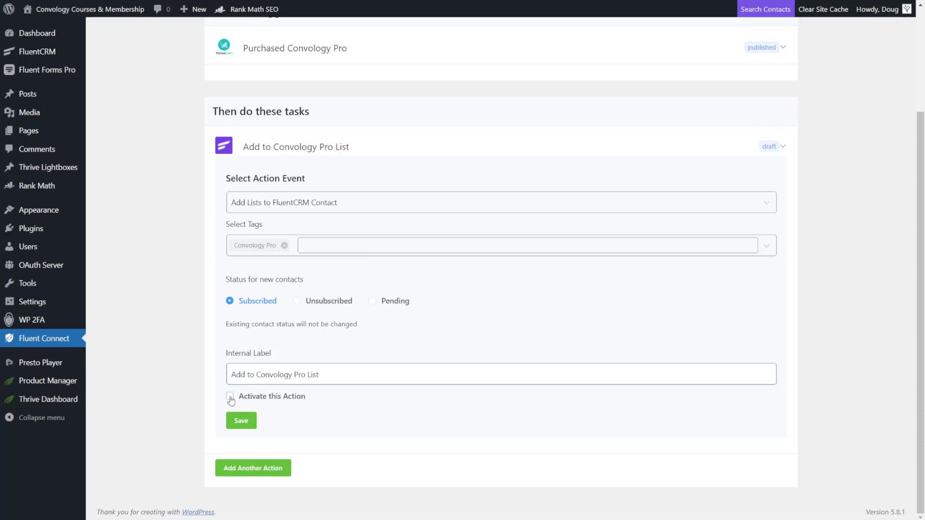
{"action": "left_click", "coordinate": [249, 422]}
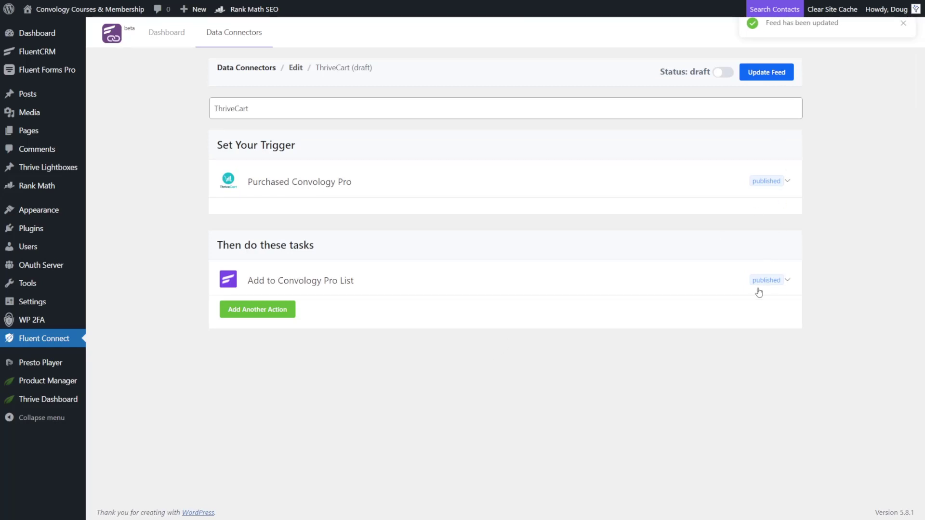
{"action": "left_click", "coordinate": [723, 73]}
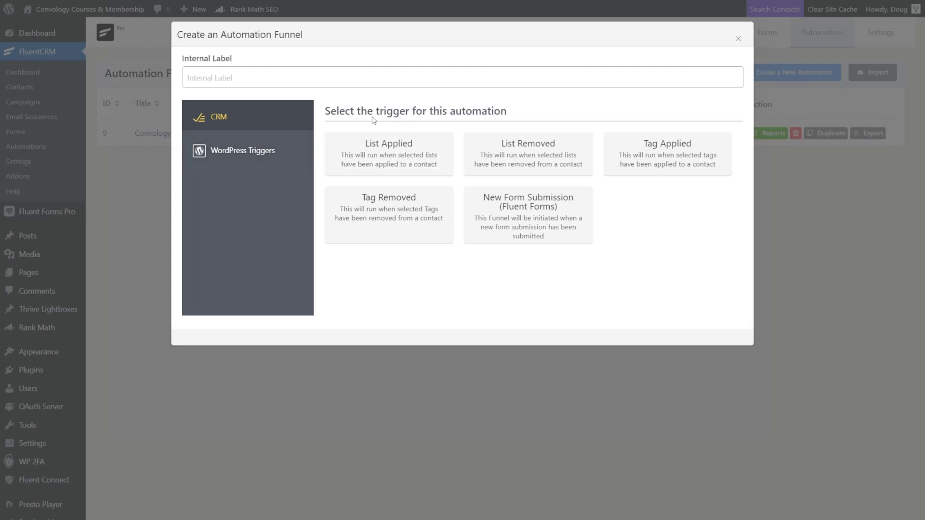
Create a FluentCRM automation funnel labelled "Convology Pro Welcome" with the List Applied trigger
{"action": "left_click", "coordinate": [318, 82]}
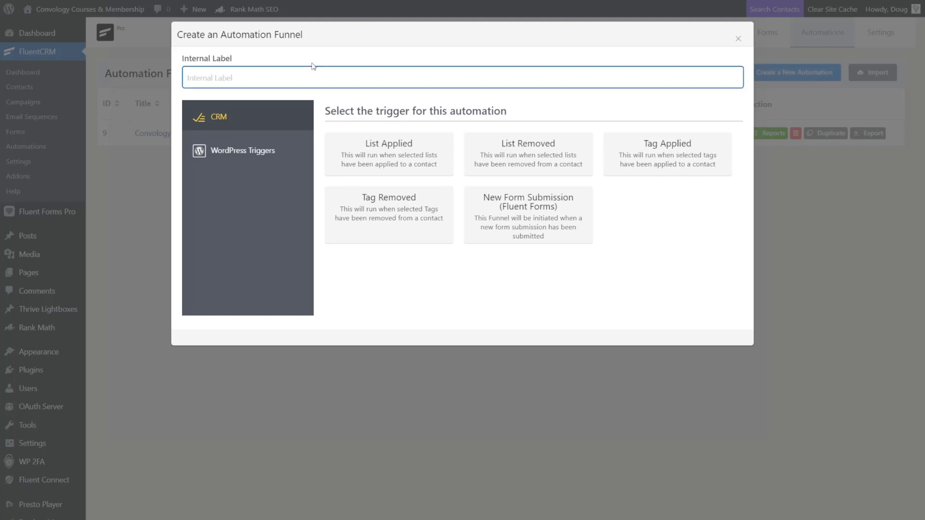
{"action": "type", "text": "Convology Pro Welcome"}
{"action": "left_click", "coordinate": [403, 155]}
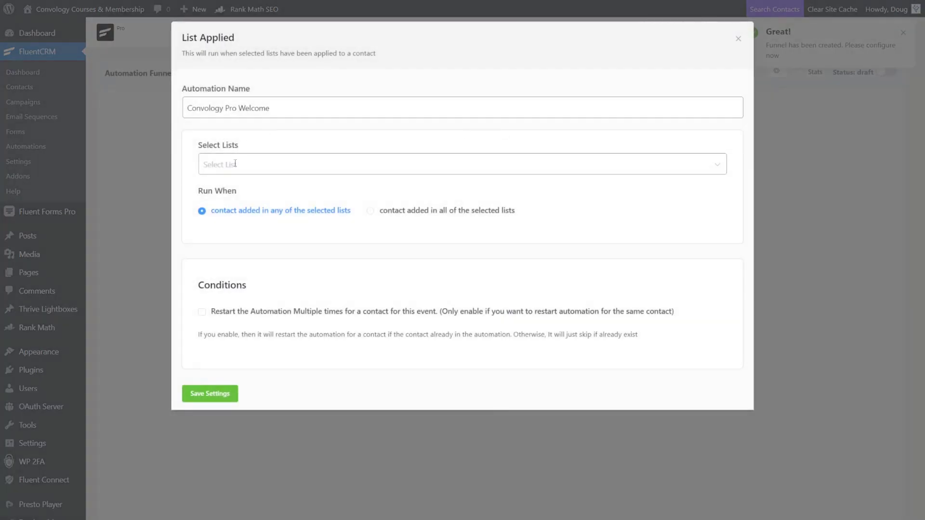
Choose Convology Pro as the list that starts the automation and save the trigger settings
{"action": "left_click", "coordinate": [236, 164]}
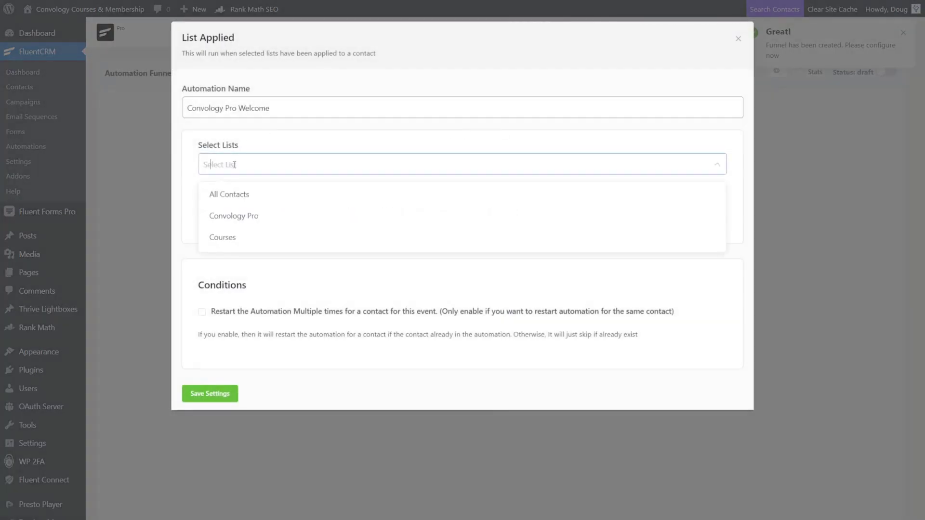
{"action": "left_click", "coordinate": [251, 217]}
{"action": "left_click", "coordinate": [189, 157]}
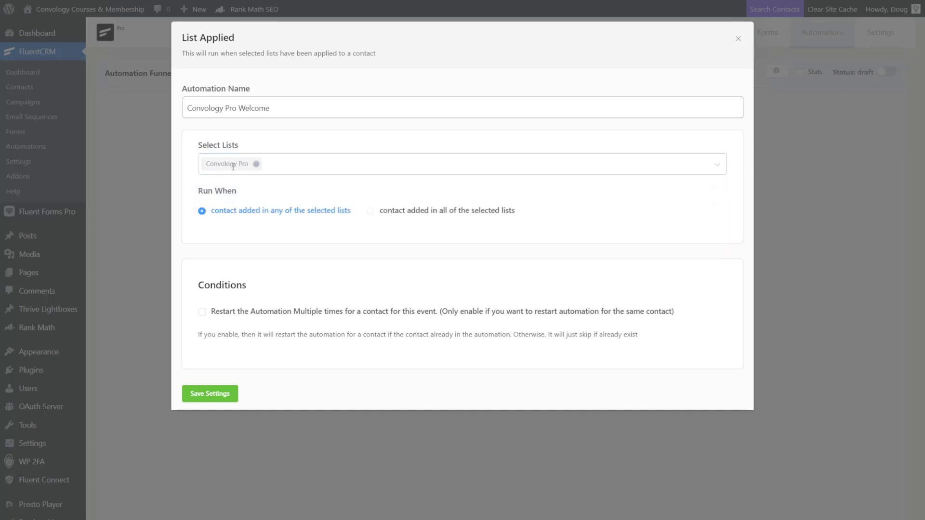
{"action": "left_click", "coordinate": [210, 395]}
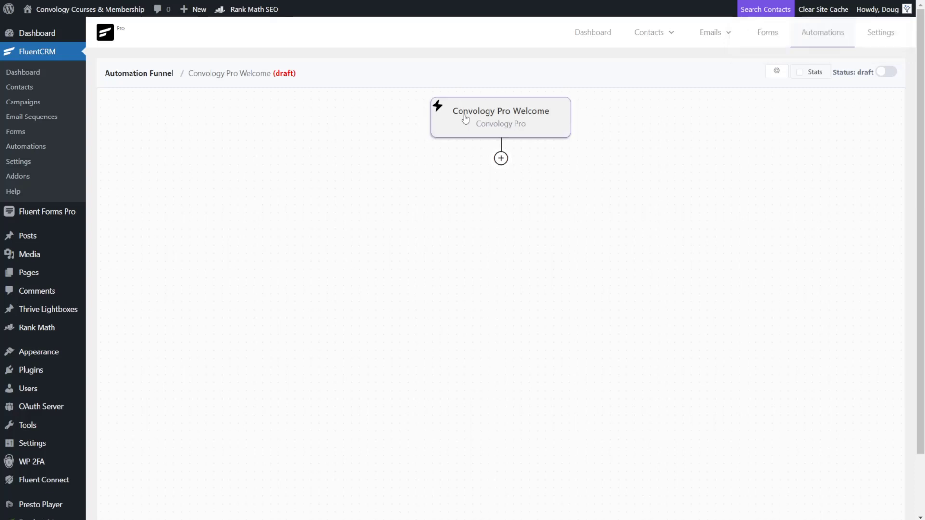
Open the selection of action blocks for a new block directly after the "Convology Pro Welcome" trigger
{"action": "left_click", "coordinate": [501, 159]}
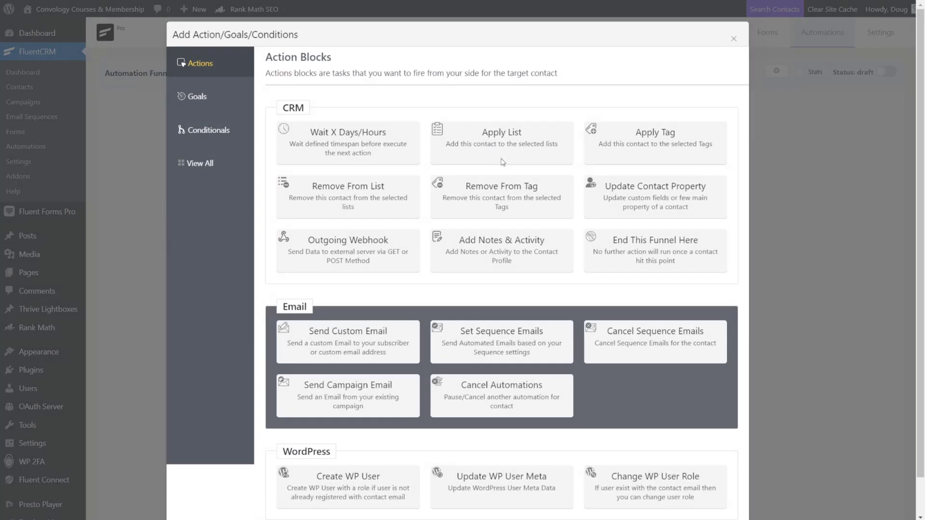